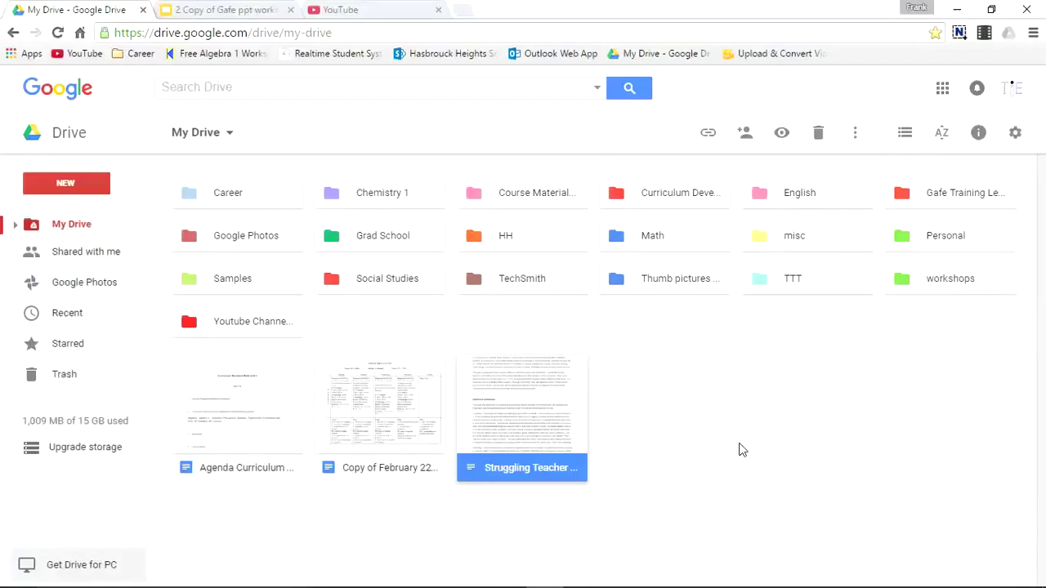
- Open the Struggling Teacher Case document from My Drive and show its revision history
{"action": "left_click", "coordinate": [739, 449]}
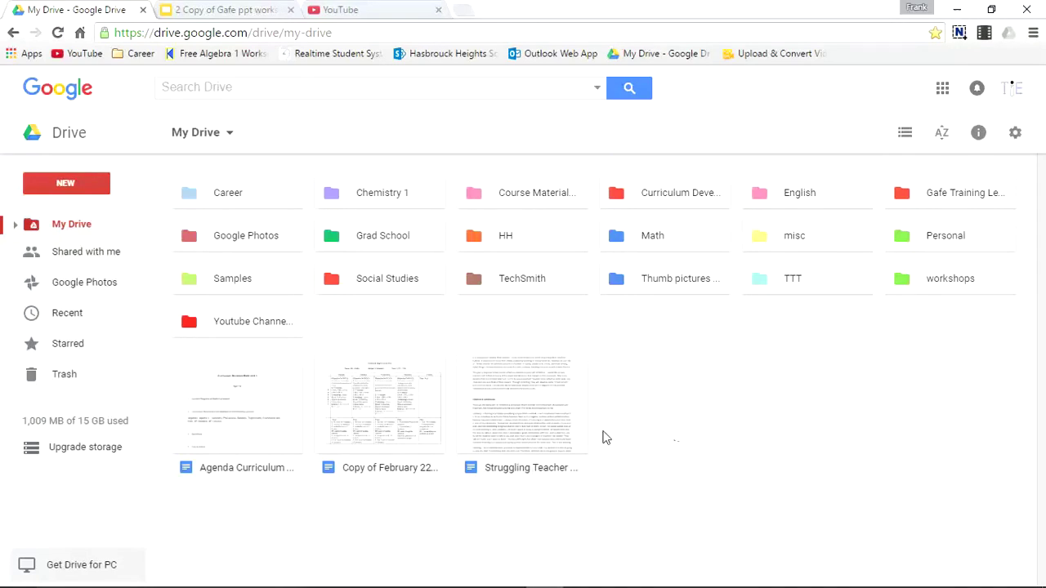
{"action": "double_click", "coordinate": [516, 422]}
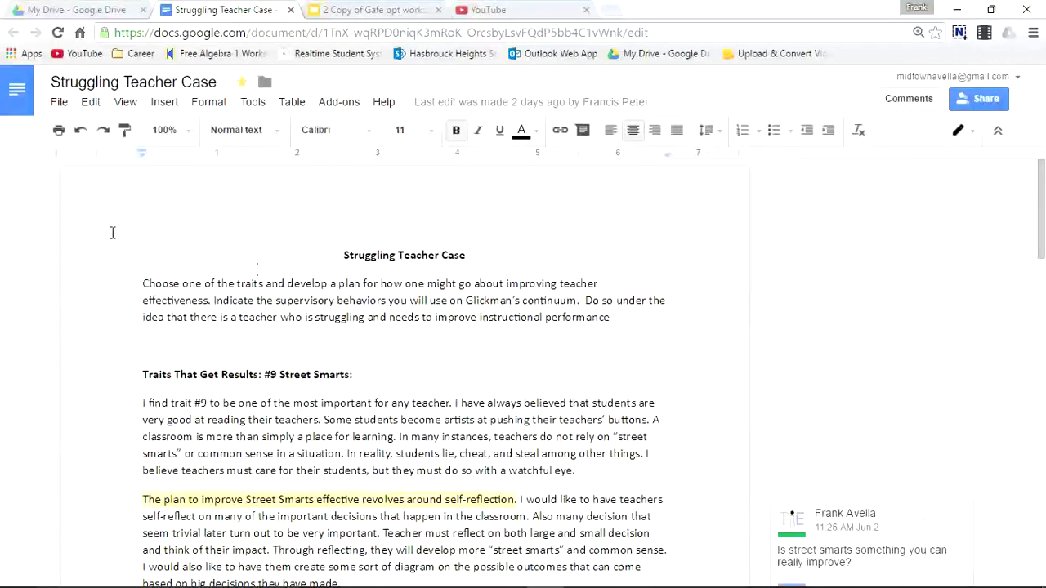
{"action": "left_click", "coordinate": [64, 109]}
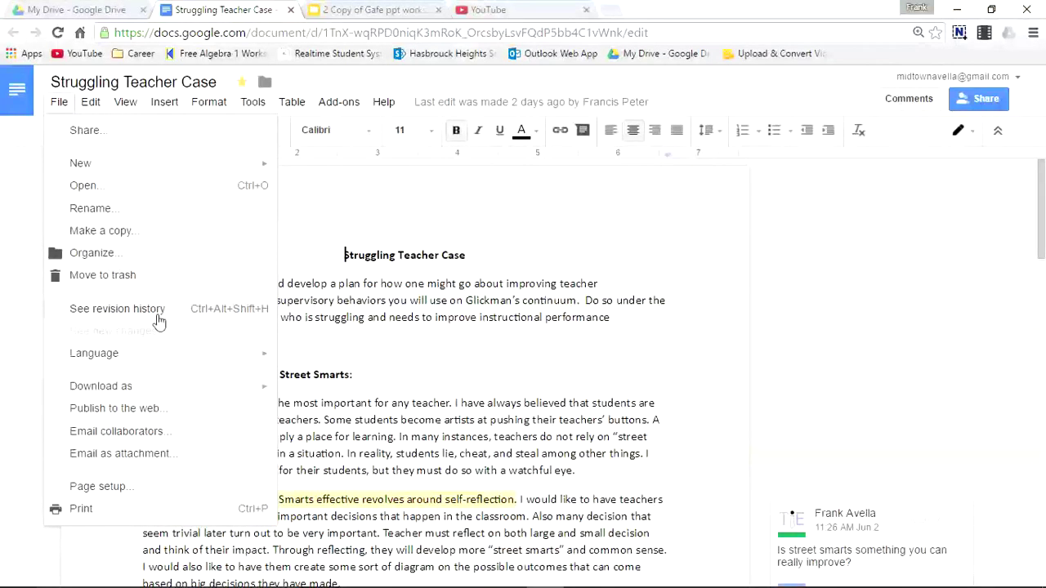
{"action": "left_click", "coordinate": [170, 309]}
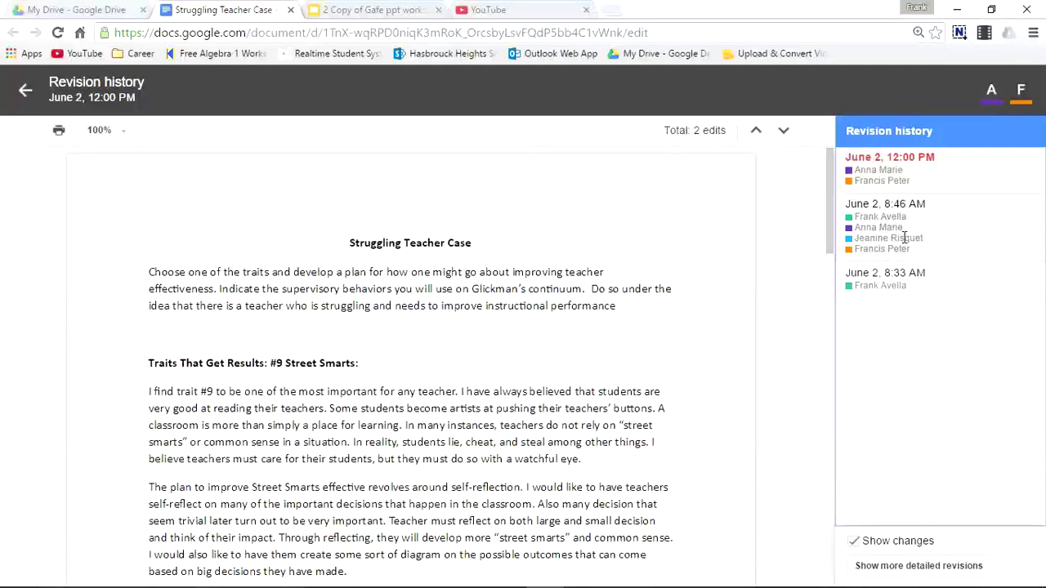
- Open the June 2, 8:46 AM revision and examine the colour-coded contributions of each collaborator throughout the document
{"action": "right_click", "coordinate": [902, 237]}
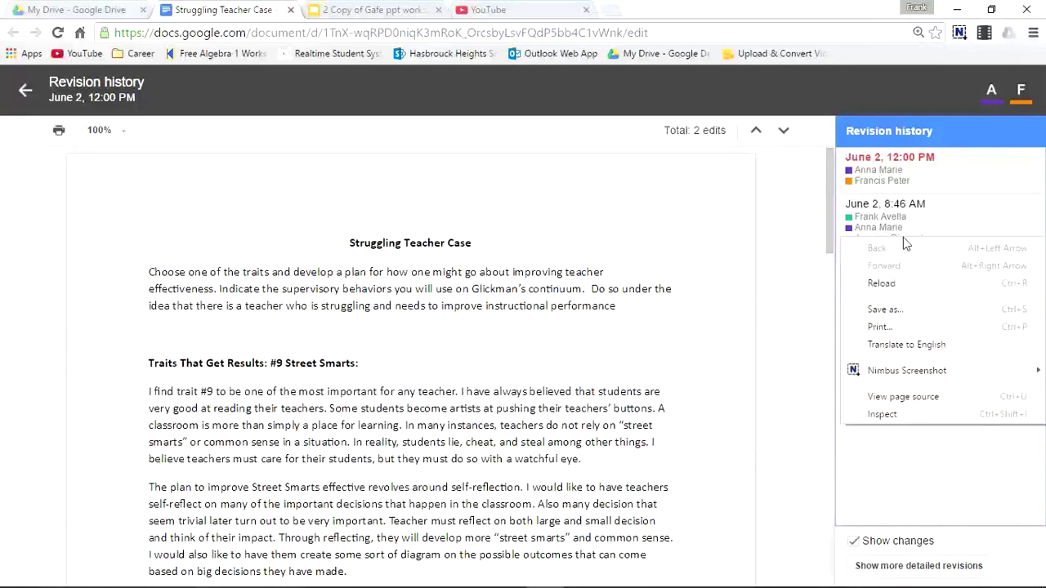
{"action": "left_click", "coordinate": [923, 214]}
{"action": "left_click", "coordinate": [923, 212]}
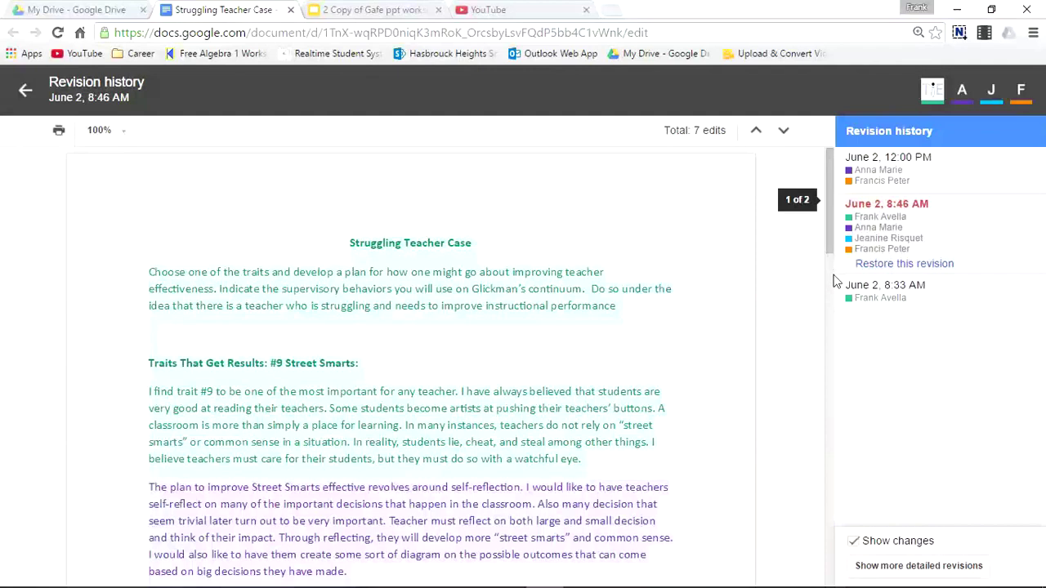
{"action": "scroll", "coordinate": [828, 274], "scroll_direction": "down", "scroll_amount": 2}
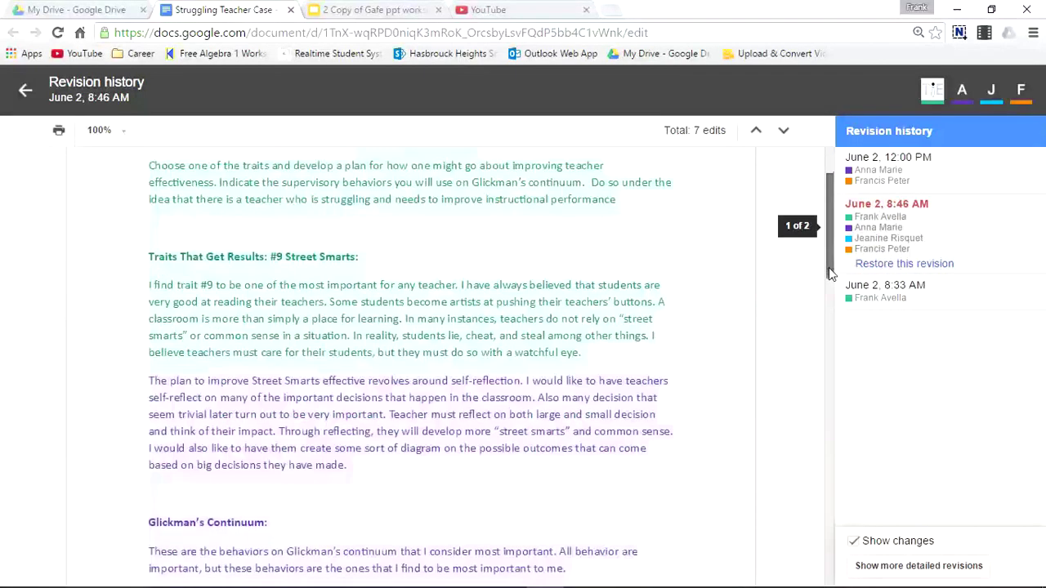
{"action": "right_click", "coordinate": [859, 231]}
{"action": "left_click", "coordinate": [730, 260]}
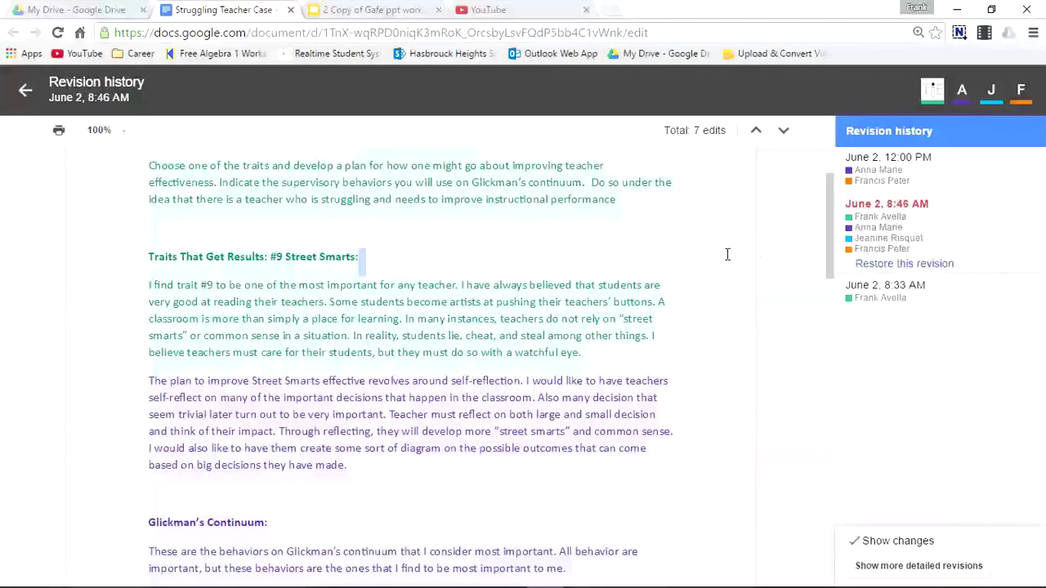
{"action": "scroll", "coordinate": [831, 258], "scroll_direction": "down", "scroll_amount": 1}
{"action": "scroll", "coordinate": [828, 258], "scroll_direction": "down", "scroll_amount": 5}
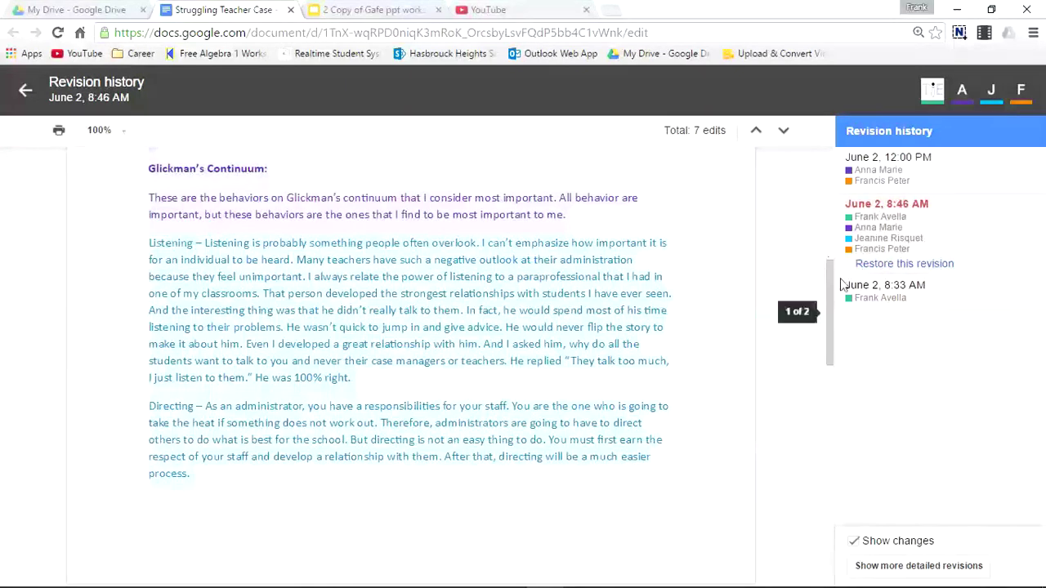
{"action": "left_click_drag", "start_coordinate": [833, 299], "coordinate": [839, 408]}
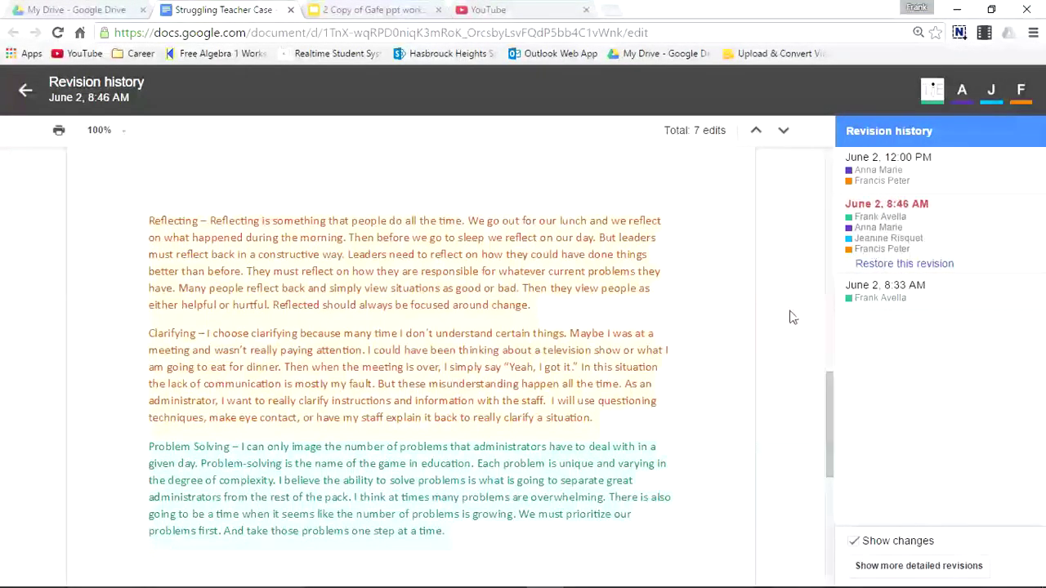
{"action": "left_click_drag", "start_coordinate": [826, 423], "coordinate": [841, 477]}
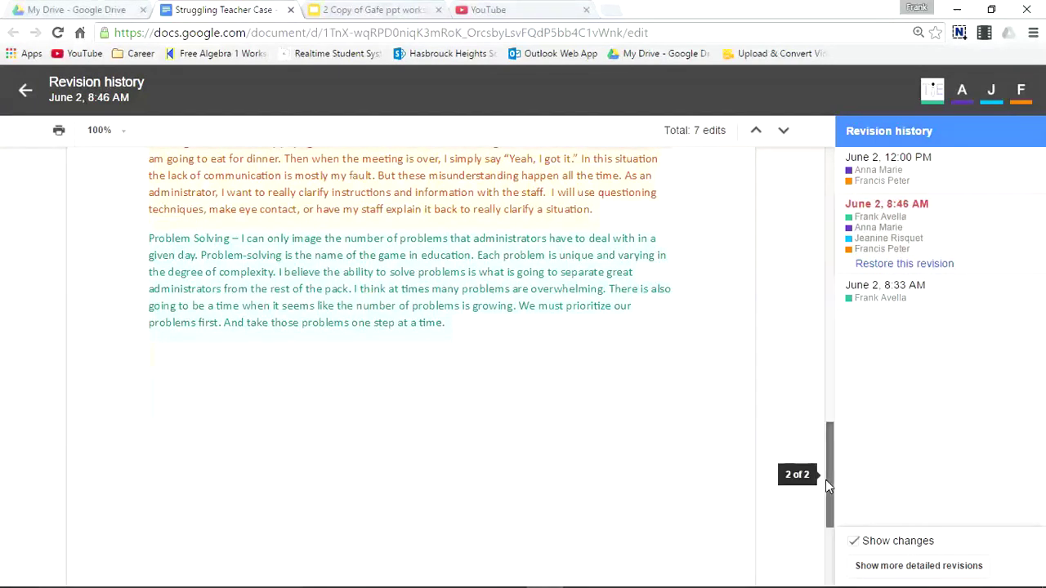
{"action": "left_click_drag", "start_coordinate": [826, 479], "coordinate": [827, 199]}
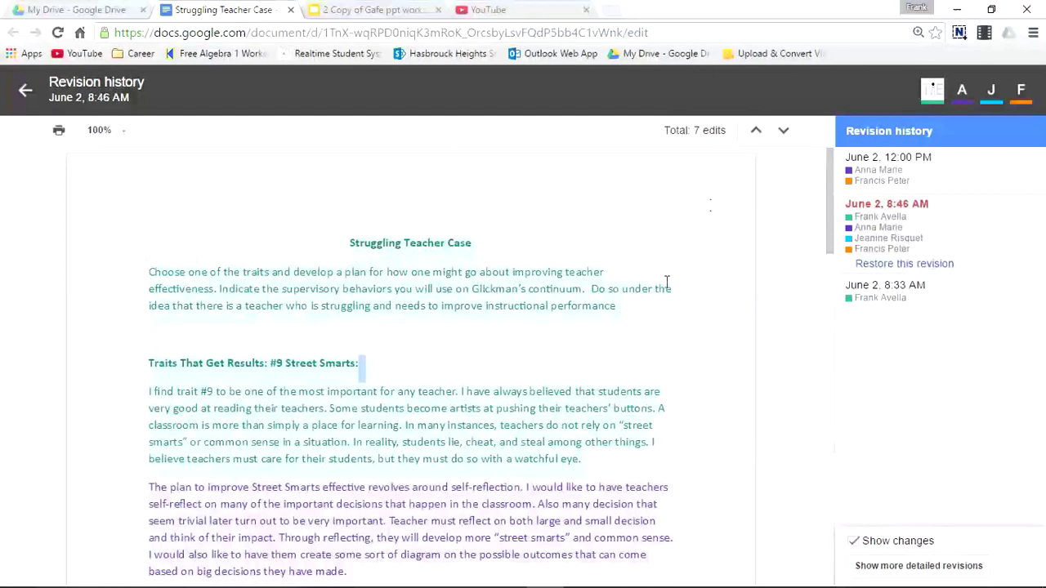
- Step through the individual edits of the June 2, 8:46 AM revision to see who wrote each section
{"action": "left_click", "coordinate": [755, 131]}
{"action": "left_click", "coordinate": [783, 131]}
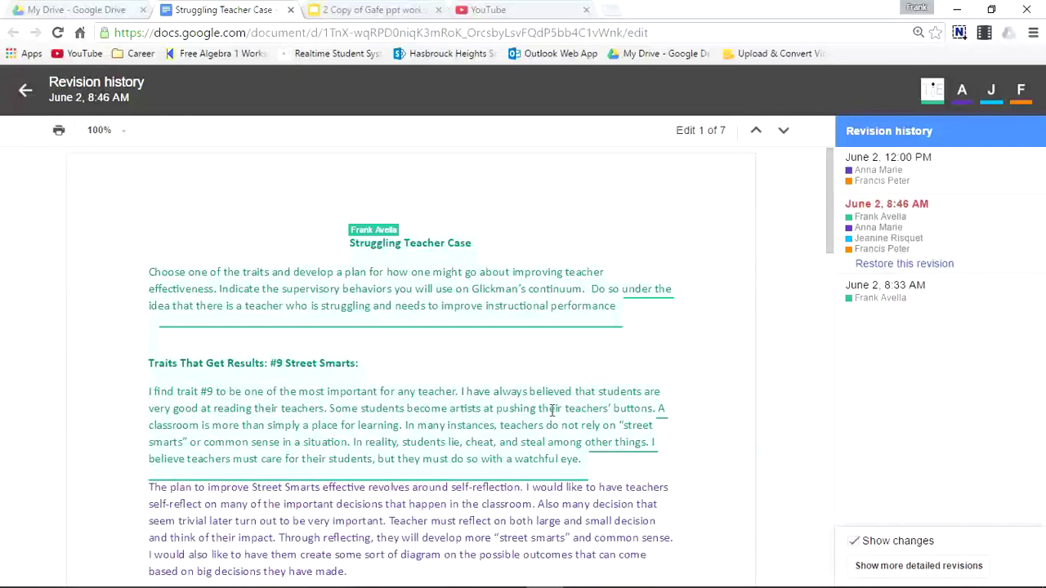
{"action": "left_click", "coordinate": [784, 133]}
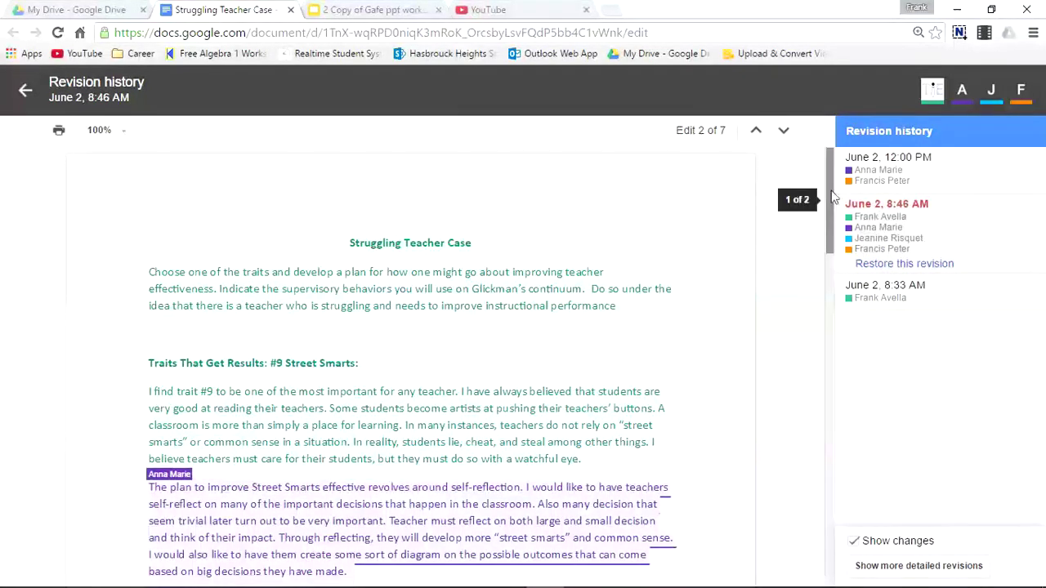
{"action": "scroll", "coordinate": [833, 237], "scroll_direction": "down", "scroll_amount": 3}
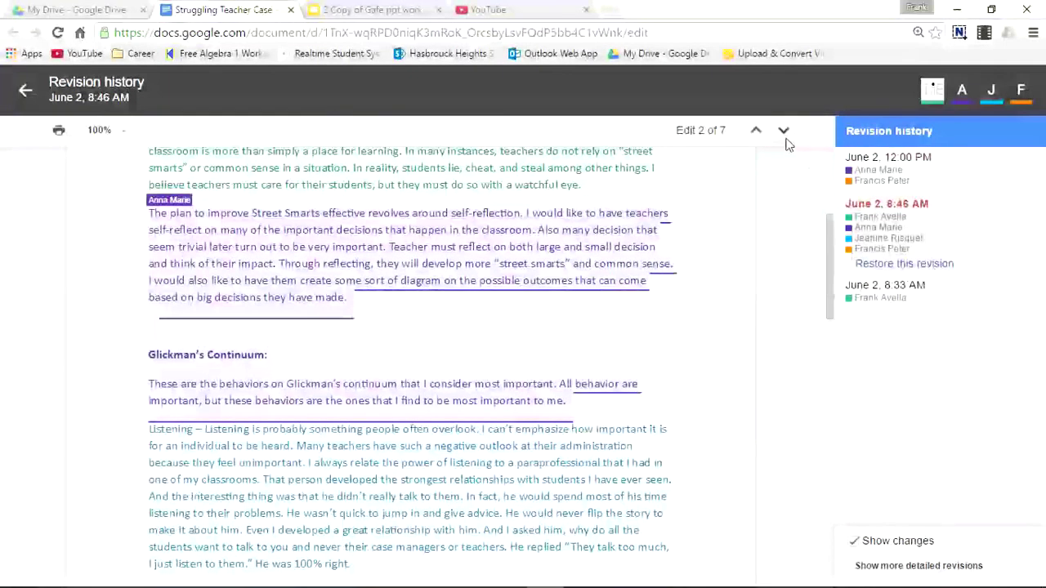
{"action": "left_click", "coordinate": [784, 133]}
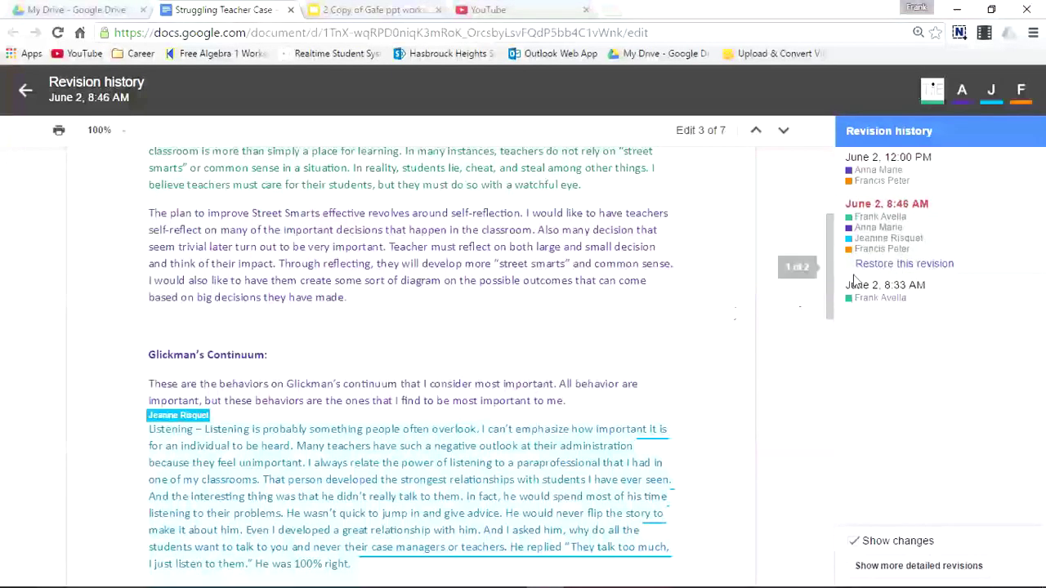
{"action": "left_click_drag", "start_coordinate": [827, 287], "coordinate": [833, 422]}
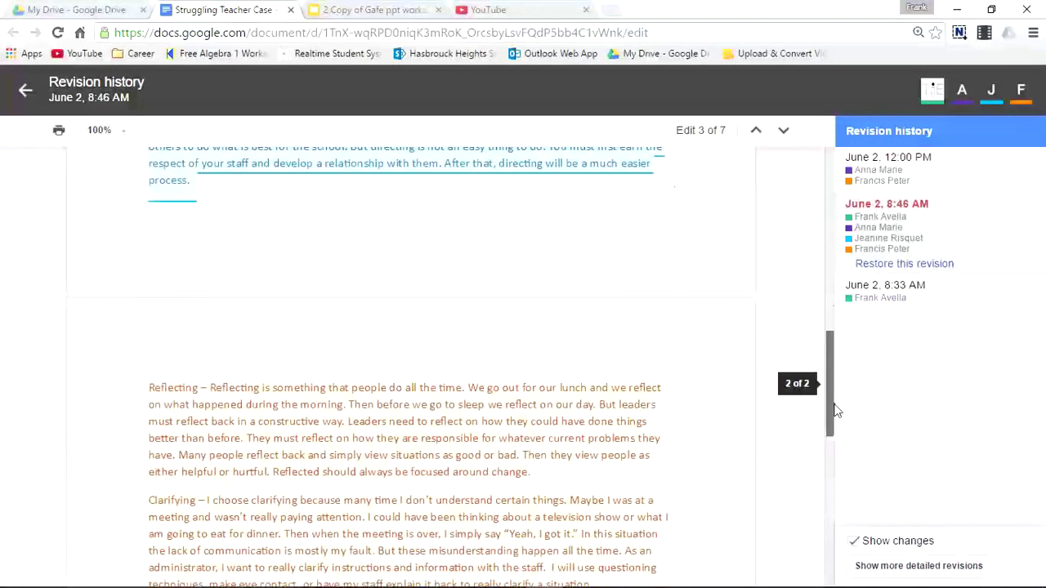
{"action": "left_click", "coordinate": [783, 132]}
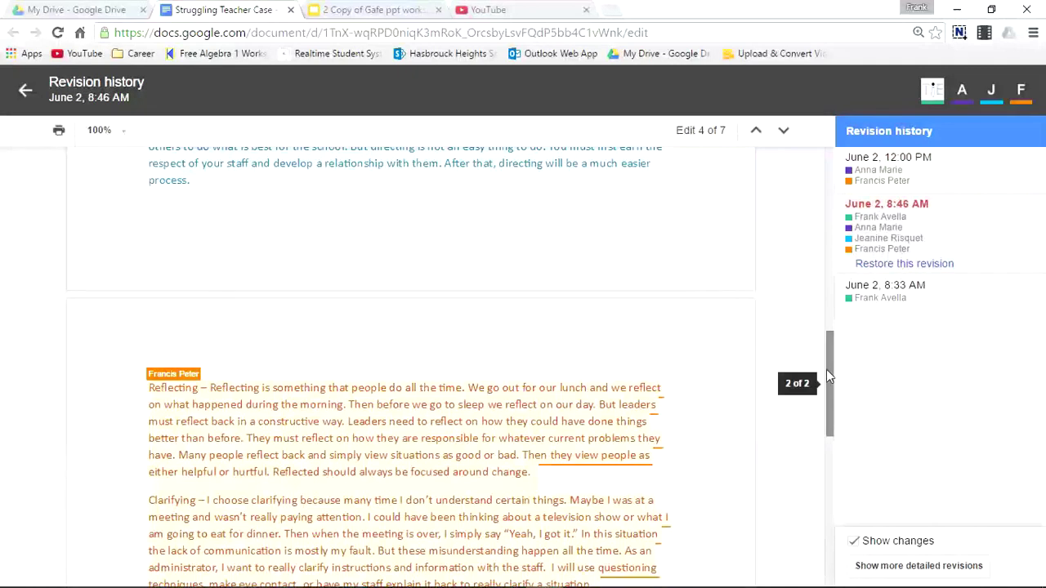
{"action": "left_click_drag", "start_coordinate": [826, 369], "coordinate": [838, 469]}
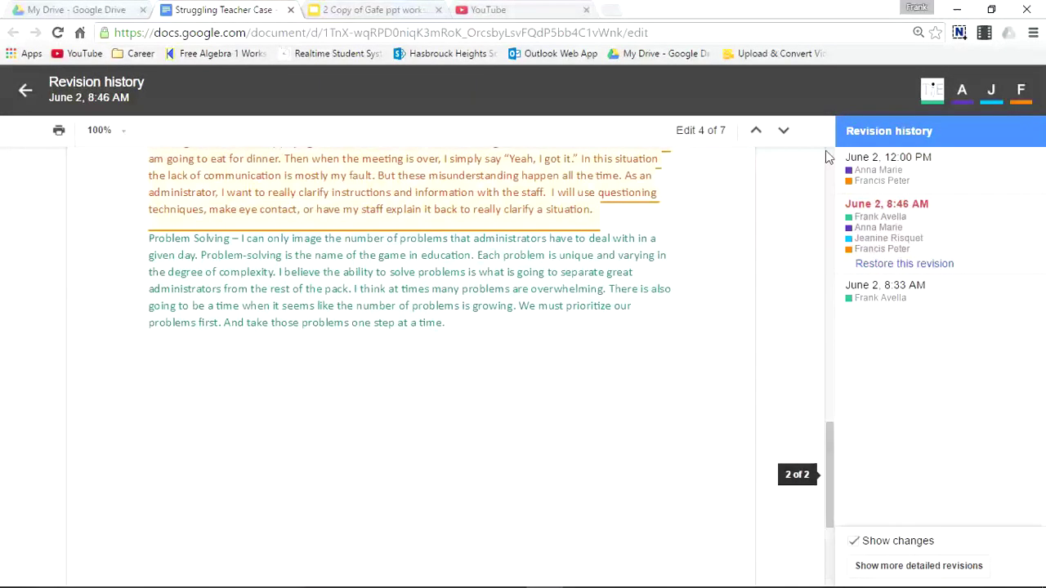
{"action": "left_click", "coordinate": [782, 133]}
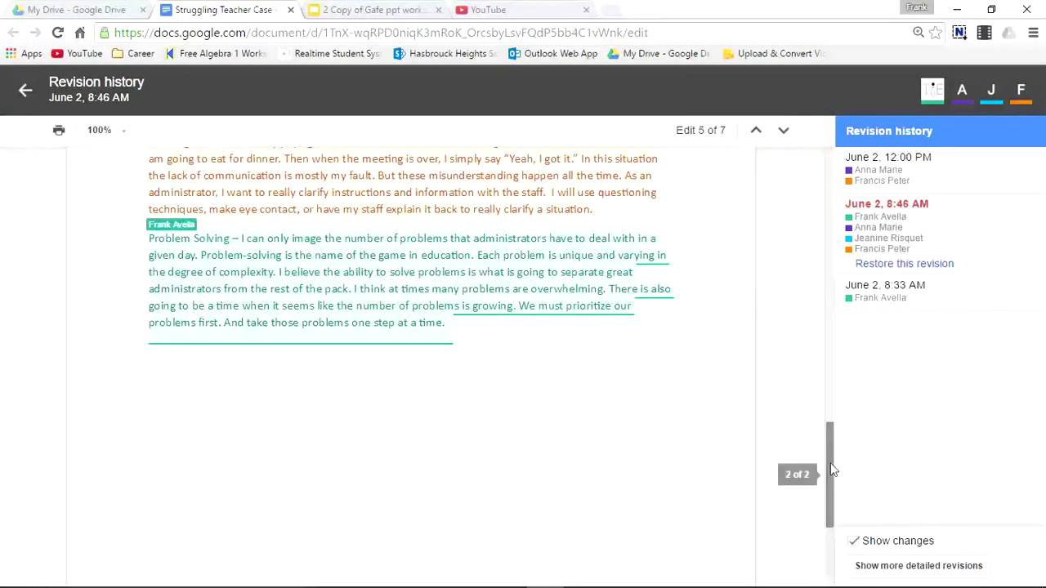
{"action": "left_click_drag", "start_coordinate": [830, 478], "coordinate": [838, 211]}
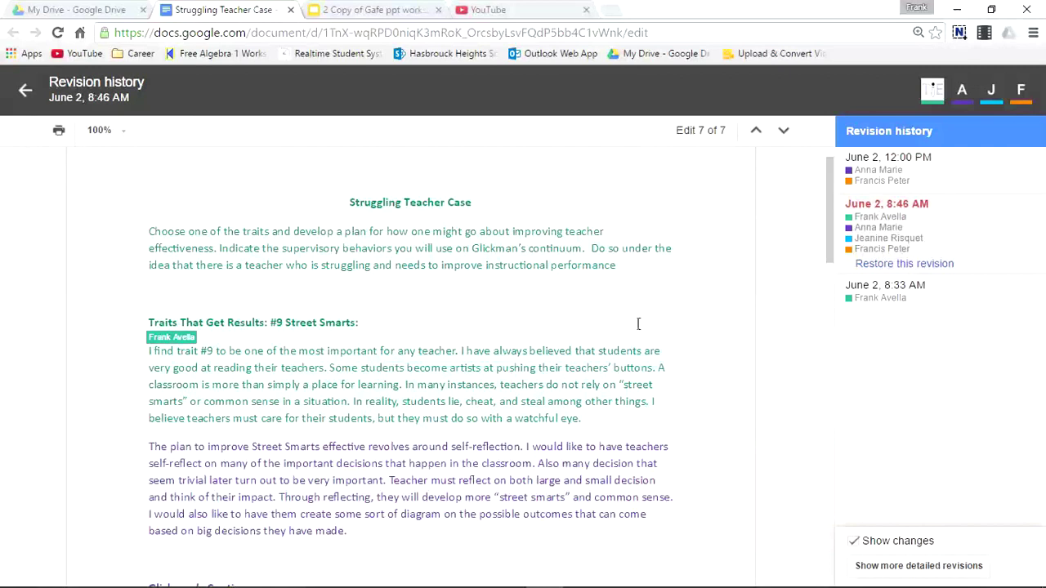
- Open the June 2, 12:00 PM revision and step through both of its edits
{"action": "left_click", "coordinate": [878, 171]}
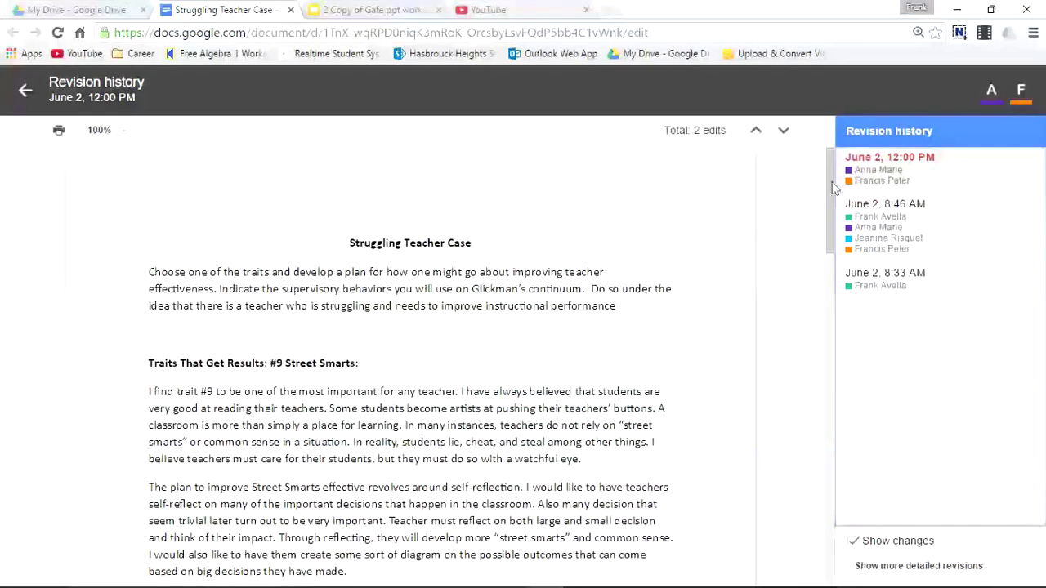
{"action": "left_click", "coordinate": [782, 133]}
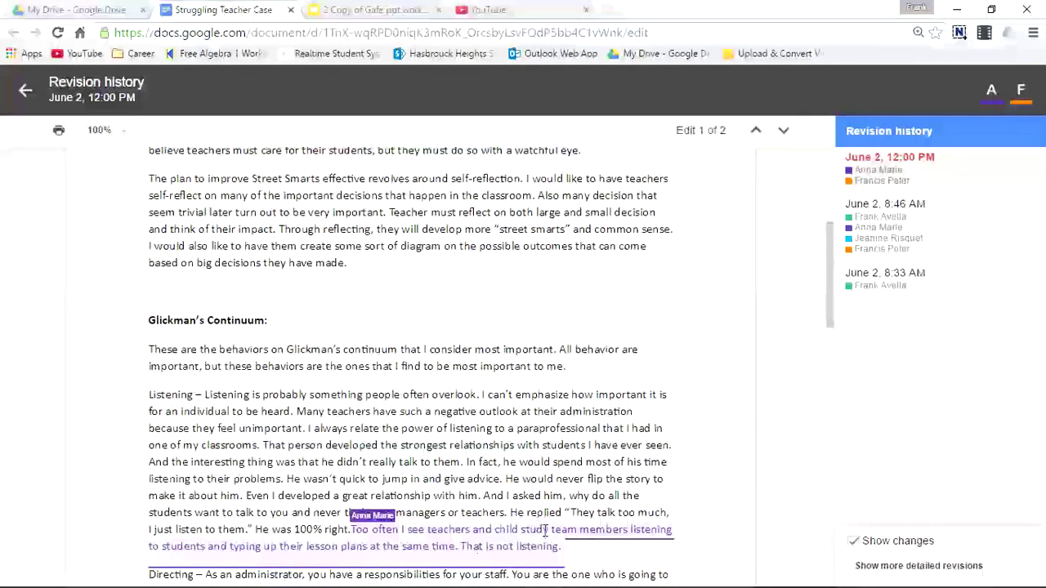
{"action": "left_click", "coordinate": [783, 133]}
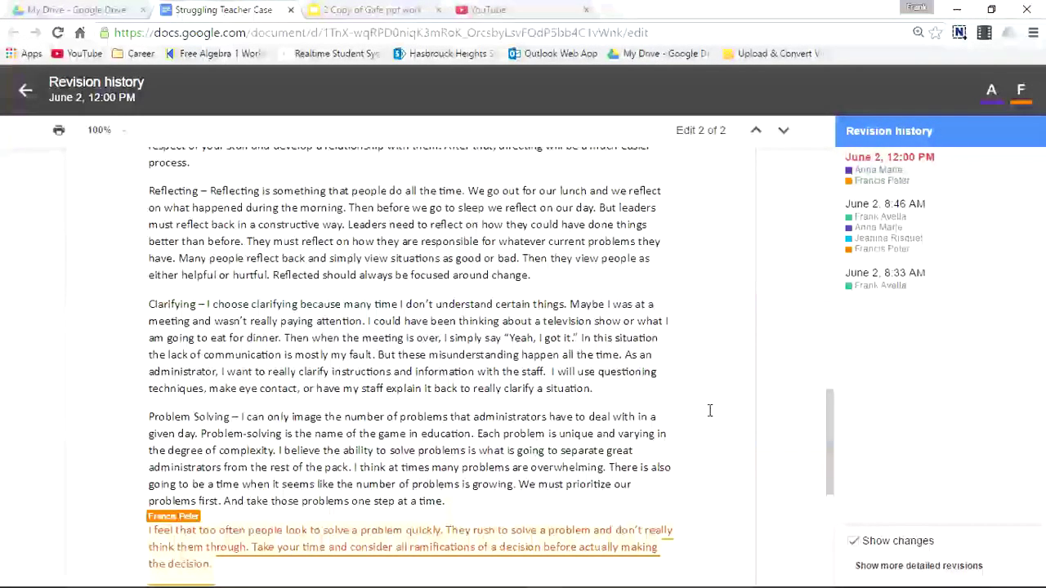
- Expand the history to more detailed revisions and view the June 2, 8:43 AM version and the first-listed 8:33 AM version
{"action": "left_click", "coordinate": [930, 567]}
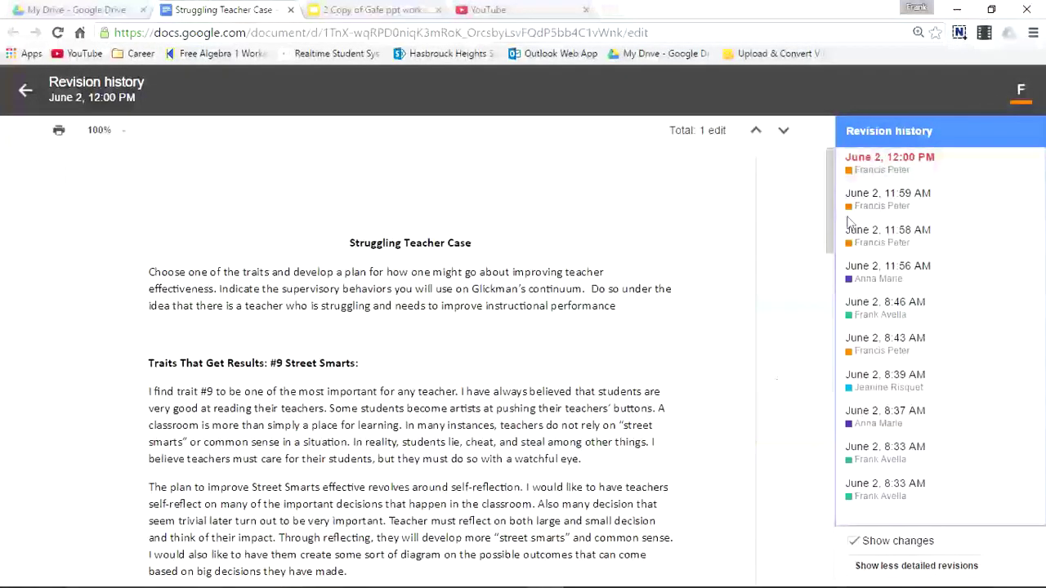
{"action": "left_click_drag", "start_coordinate": [833, 219], "coordinate": [834, 460]}
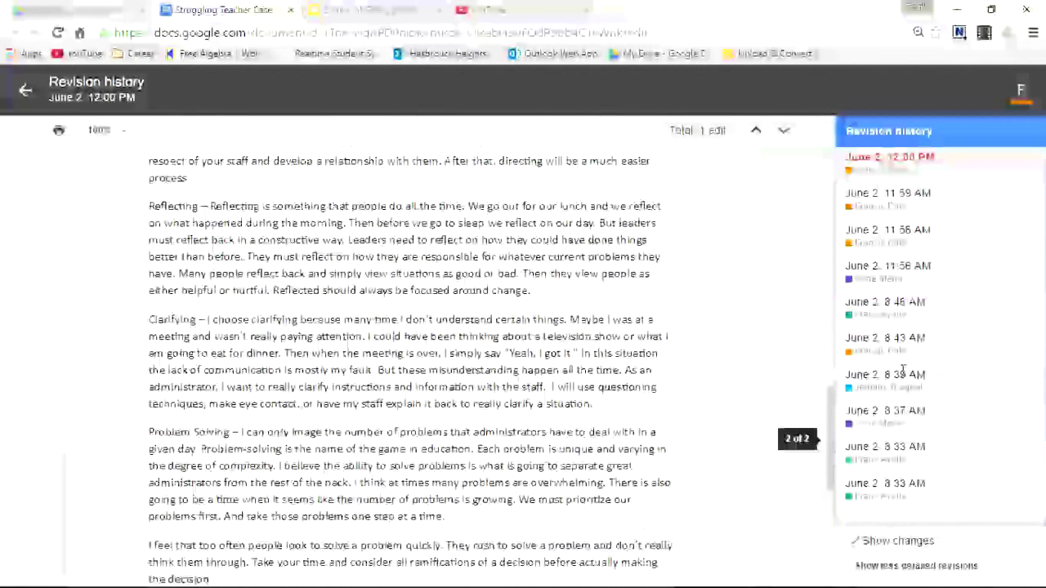
{"action": "left_click", "coordinate": [915, 351]}
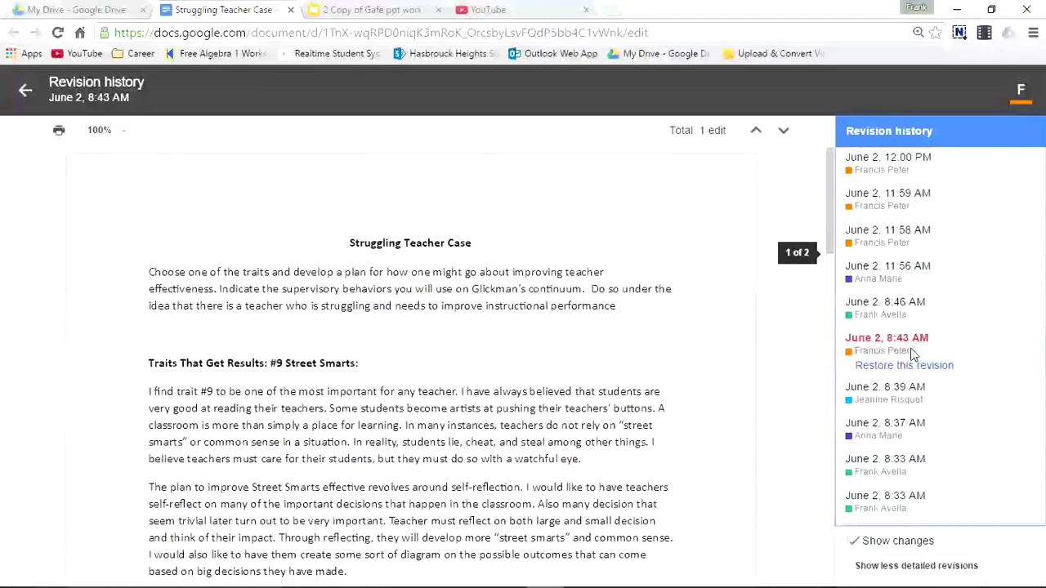
{"action": "mouse_move", "coordinate": [834, 231]}
{"action": "left_mouse_down"}
{"action": "mouse_move", "coordinate": [833, 449]}
{"action": "mouse_move", "coordinate": [833, 431]}
{"action": "left_mouse_up"}
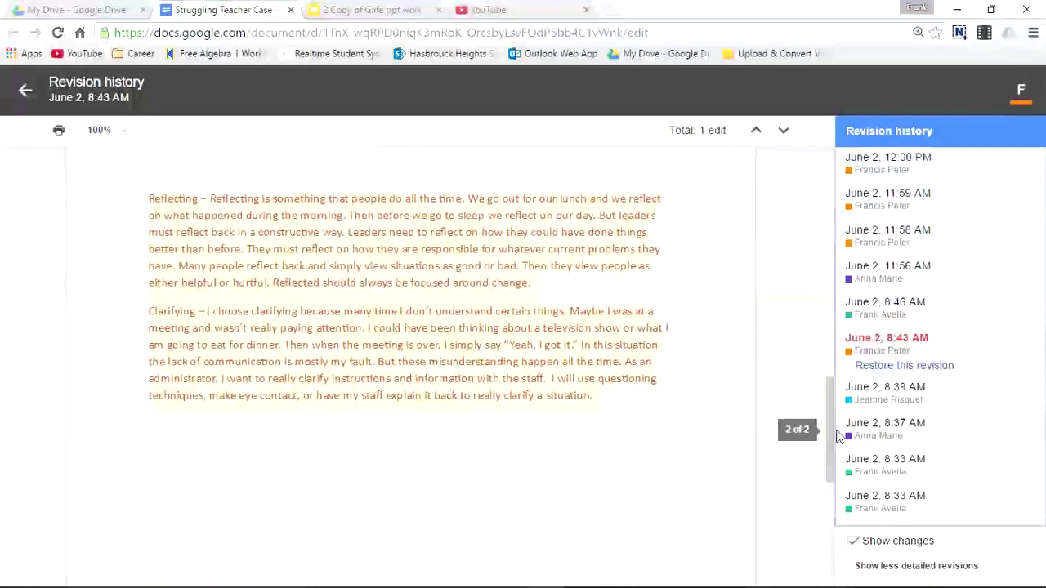
{"action": "left_click", "coordinate": [873, 470]}
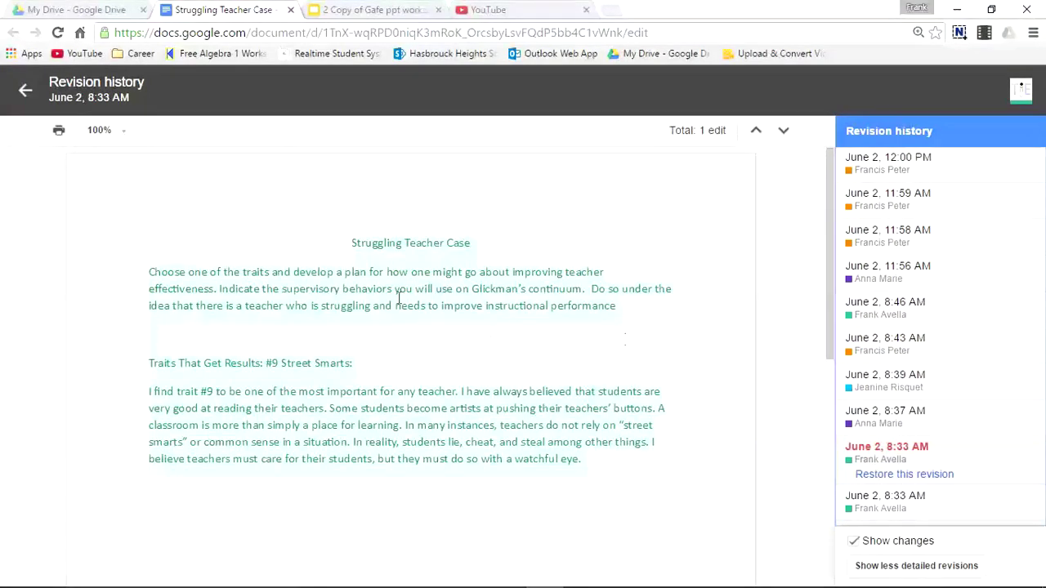